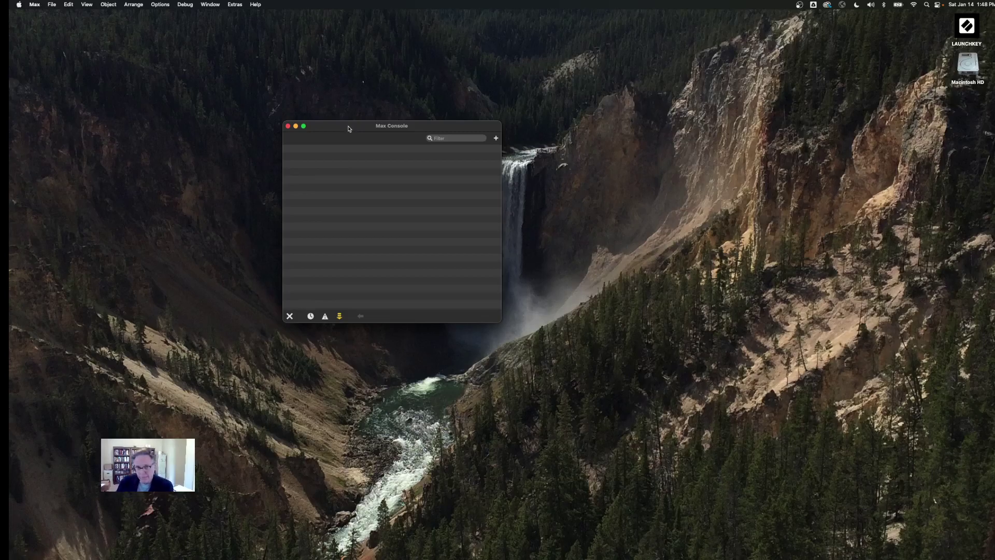
Close the Max Console, reopen it from the Window menu, and move it to the screen's right side.
left_click(216, 7)
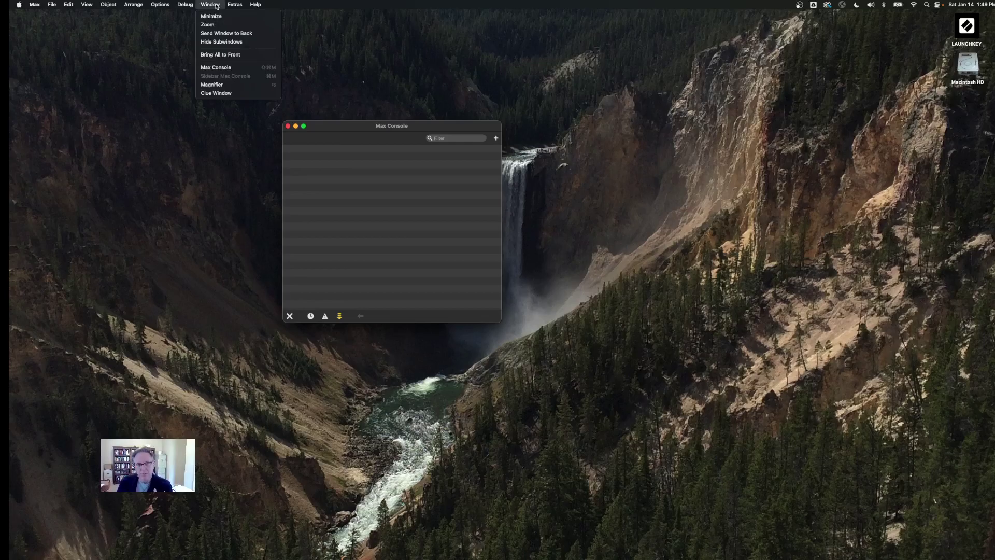
left_click(226, 69)
left_click(287, 126)
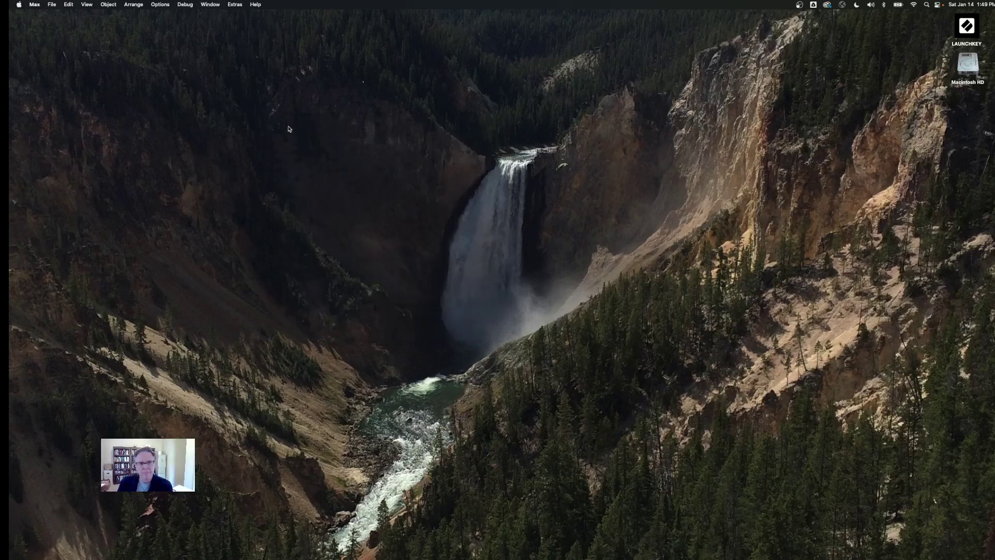
left_click(220, 5)
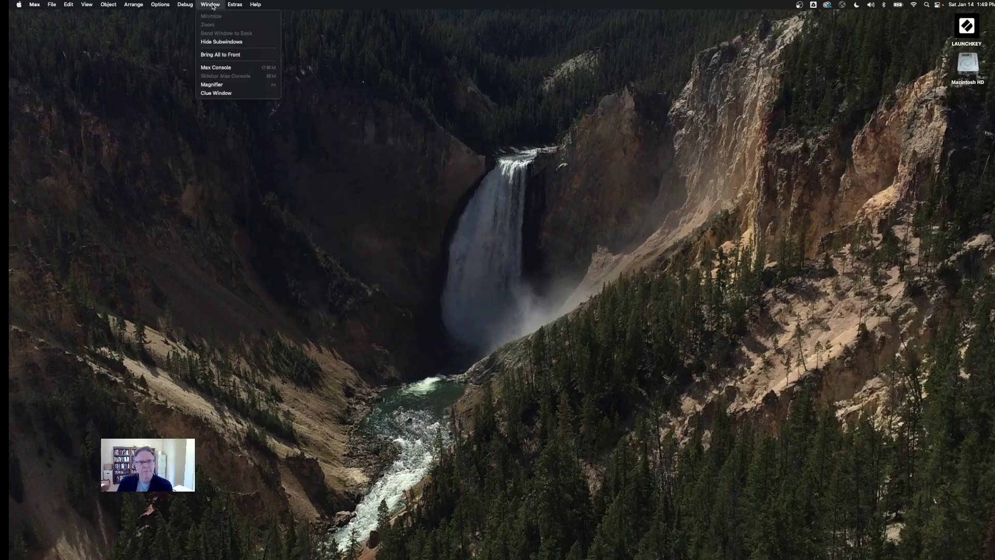
left_click(230, 70)
left_click_drag(346, 126, 697, 180)
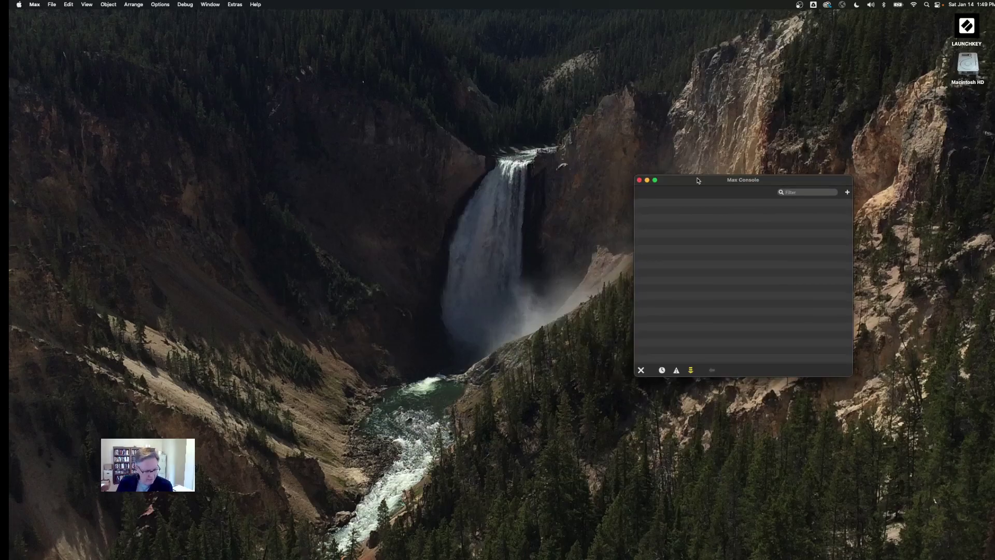
Open the Max Preferences window and move it toward the centre of the screen.
left_click(35, 5)
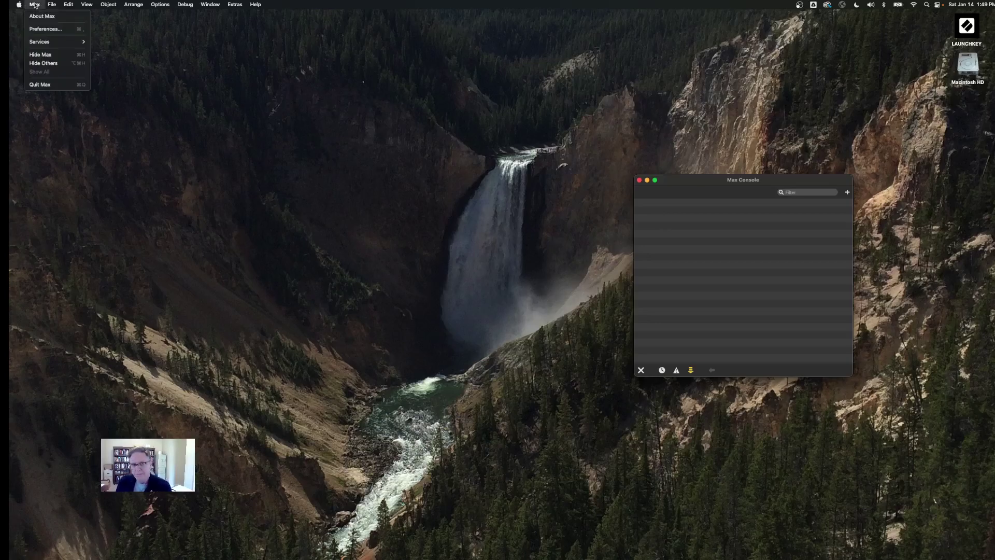
left_click(40, 30)
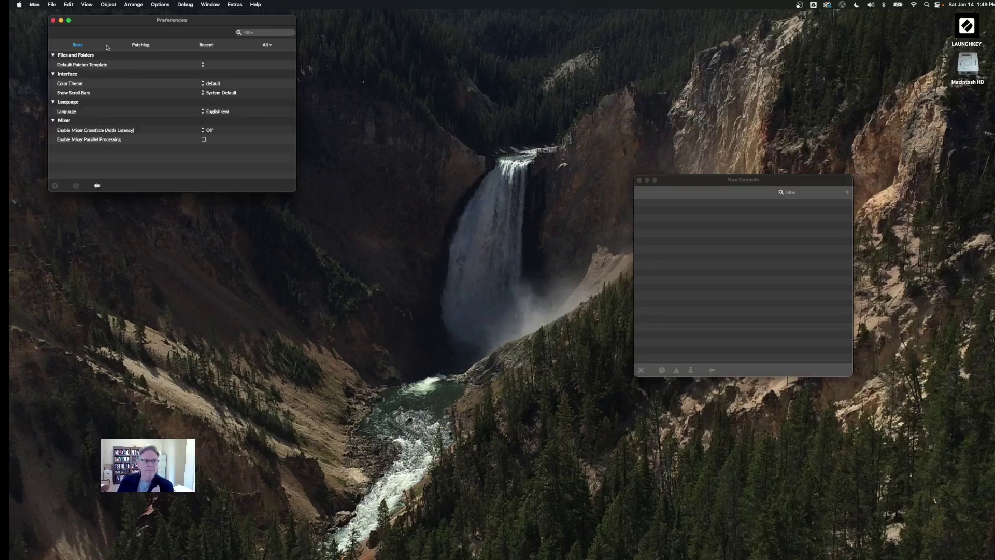
left_click_drag(113, 21, 218, 36)
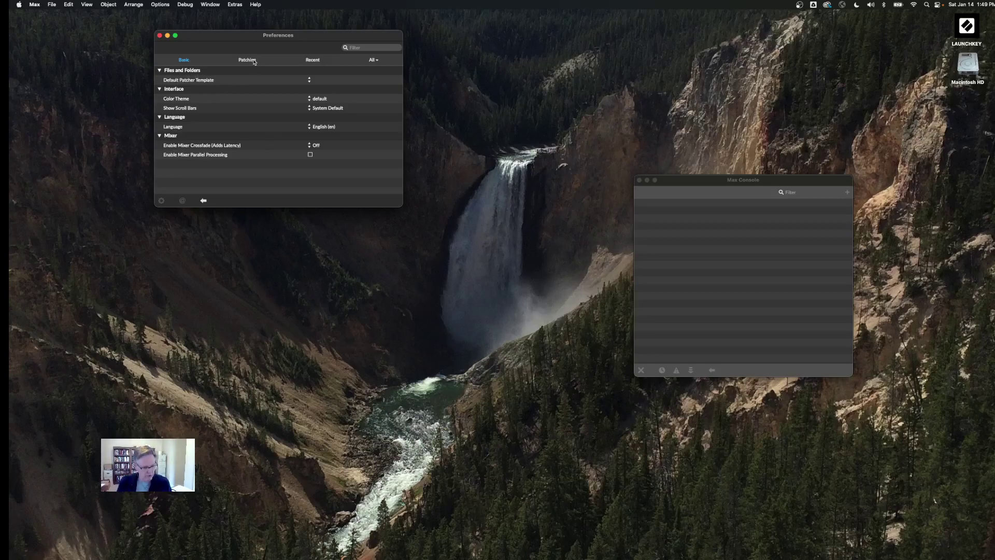
Show the Patching settings and scroll down through them.
left_click(254, 62)
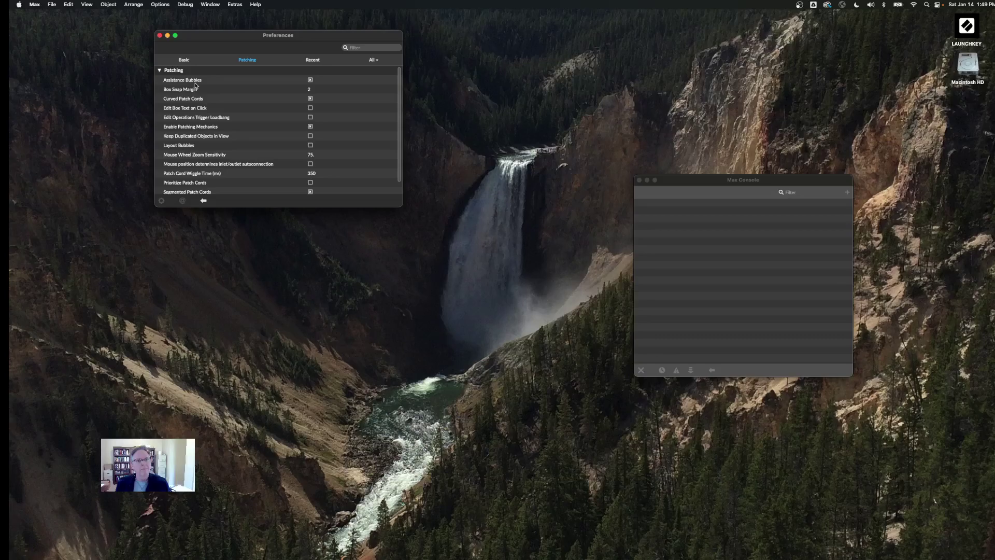
mouse_move(205, 81)
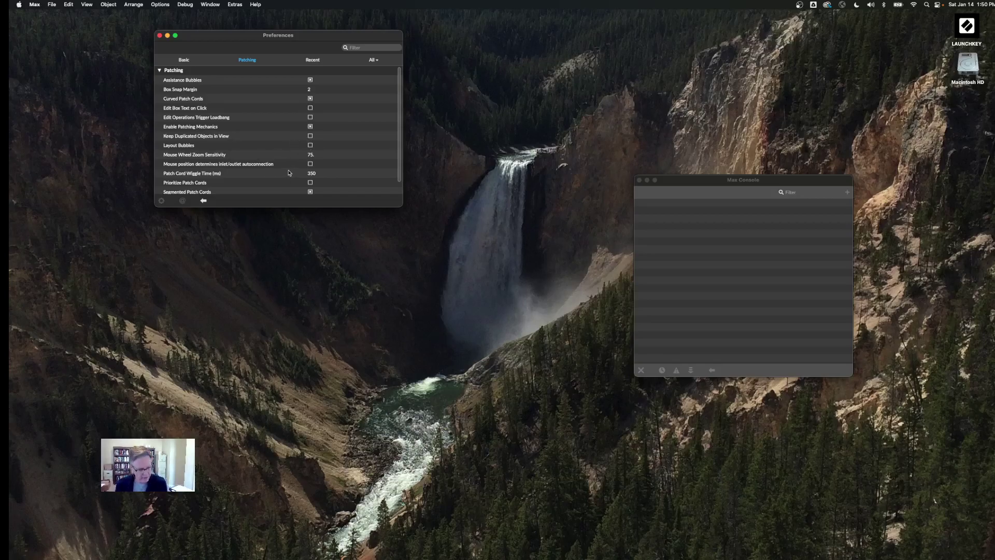
scroll(322, 146, "down", 1)
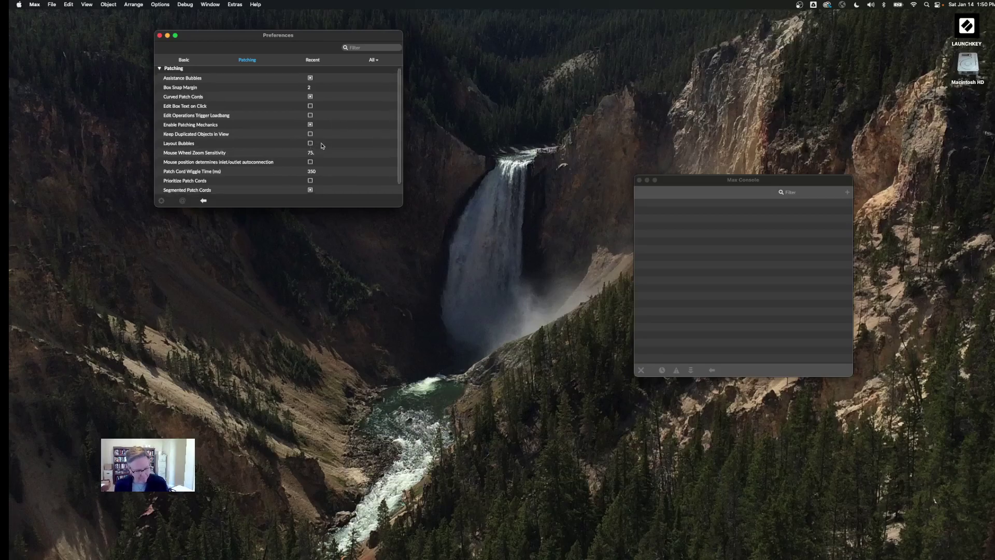
scroll(322, 146, "down", 2)
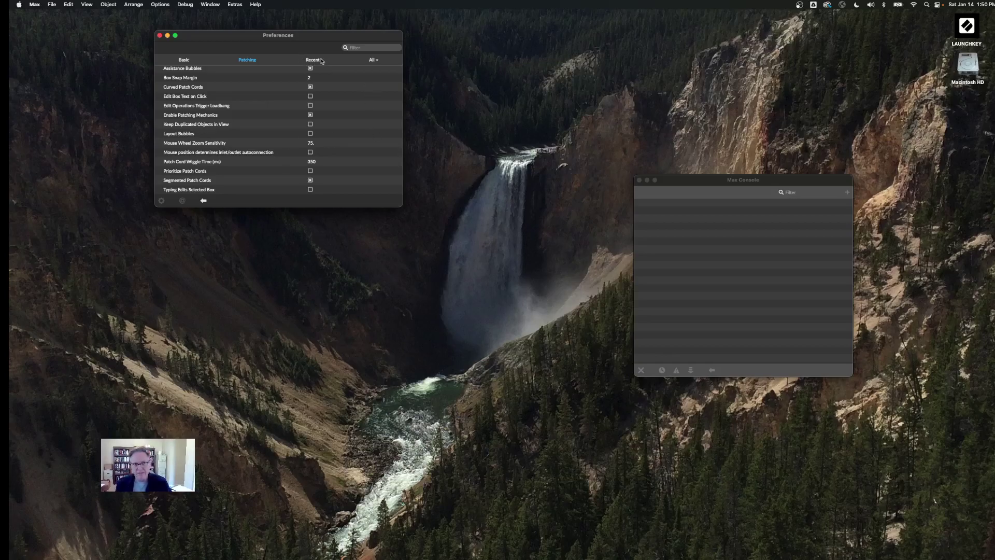
Show all preference categories, return to Patching, then close the Preferences window.
left_click(372, 60)
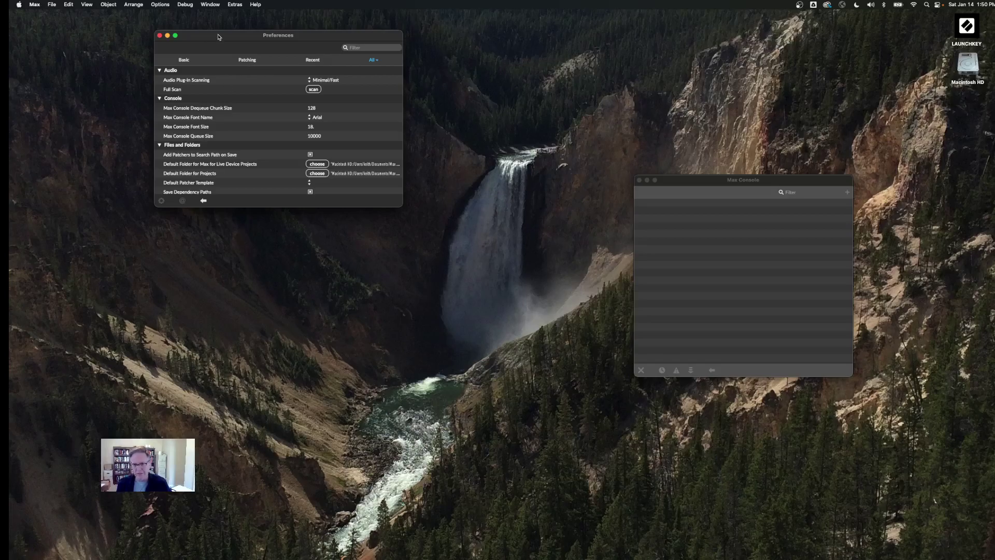
left_click(256, 58)
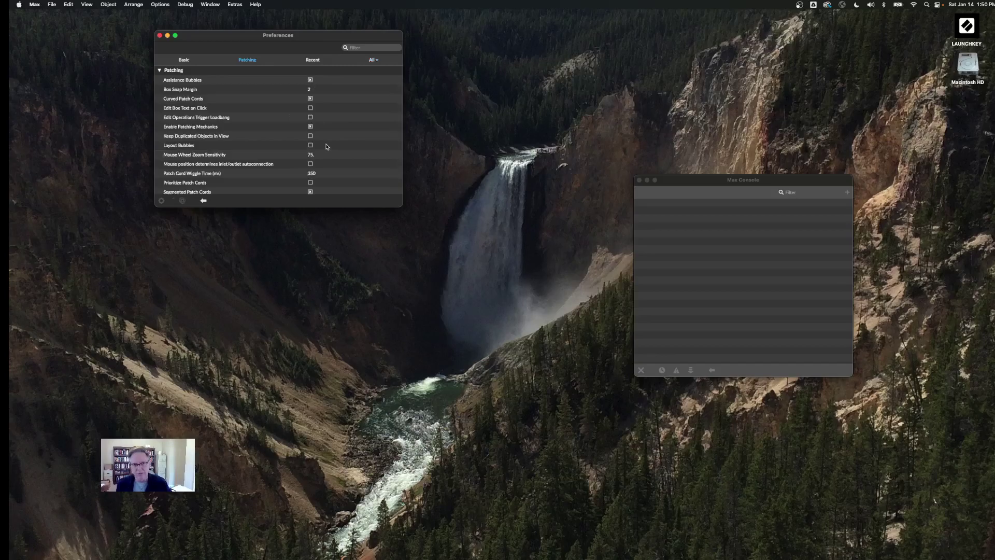
scroll(327, 149, "down", 1)
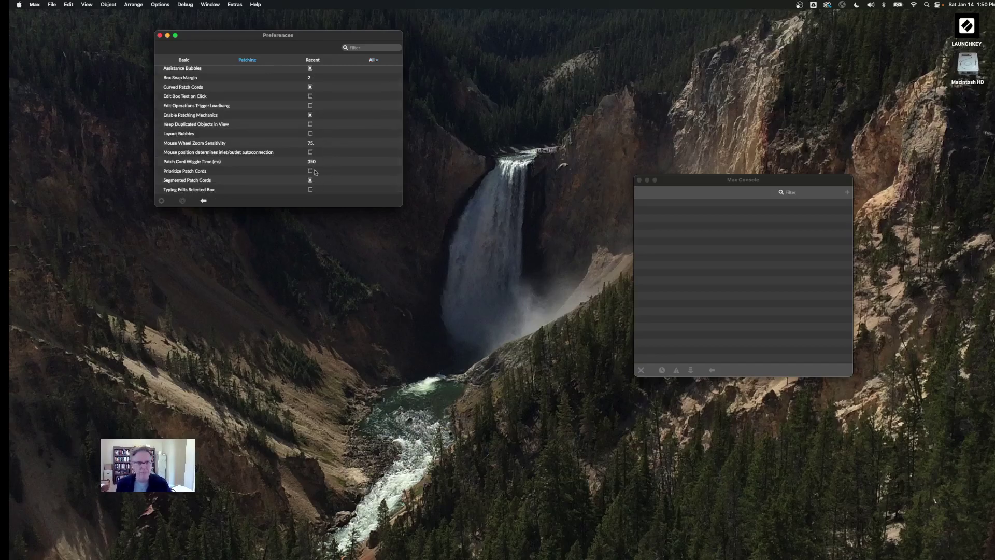
mouse_move(305, 90)
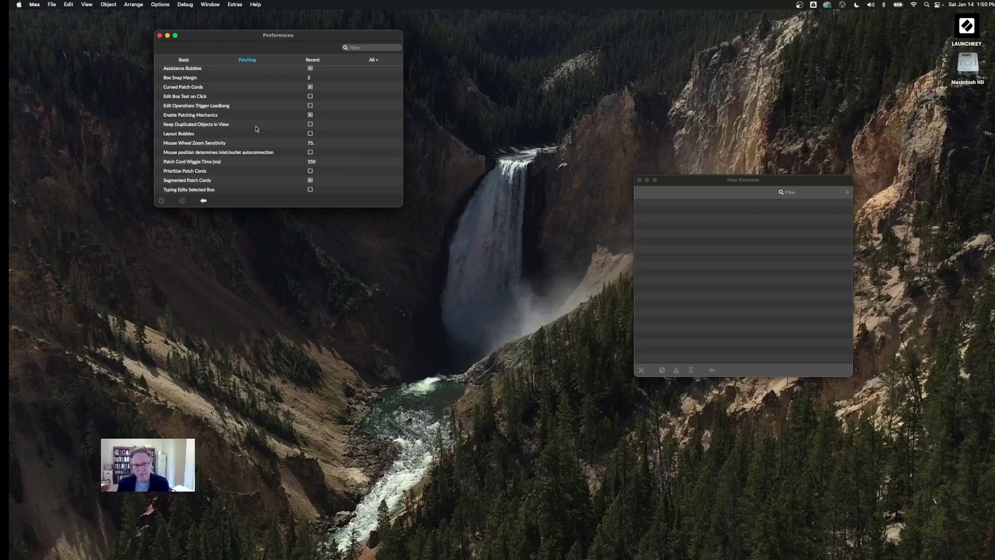
left_click(160, 35)
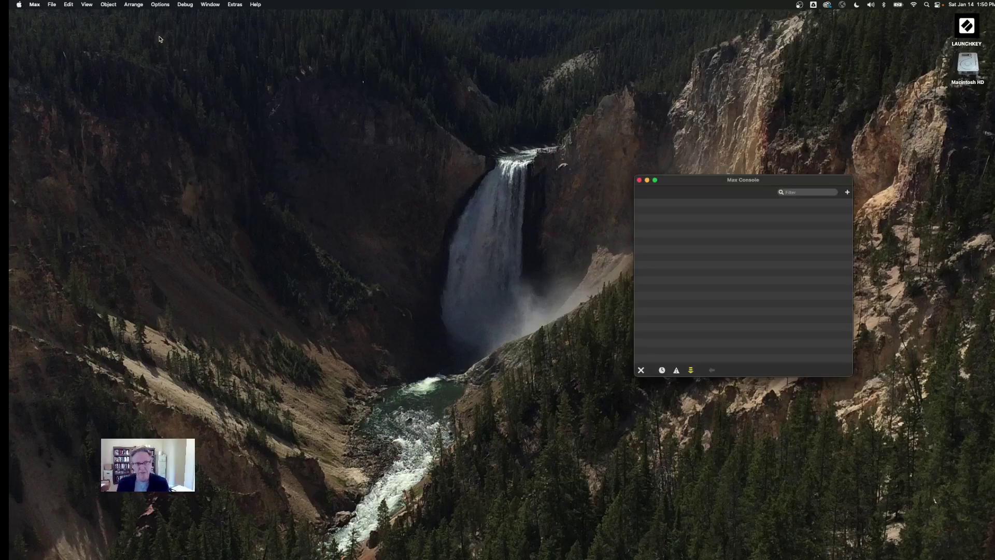
Create the new patcher Untitled2 and enlarge its window on the left beside the Console.
left_click(52, 5)
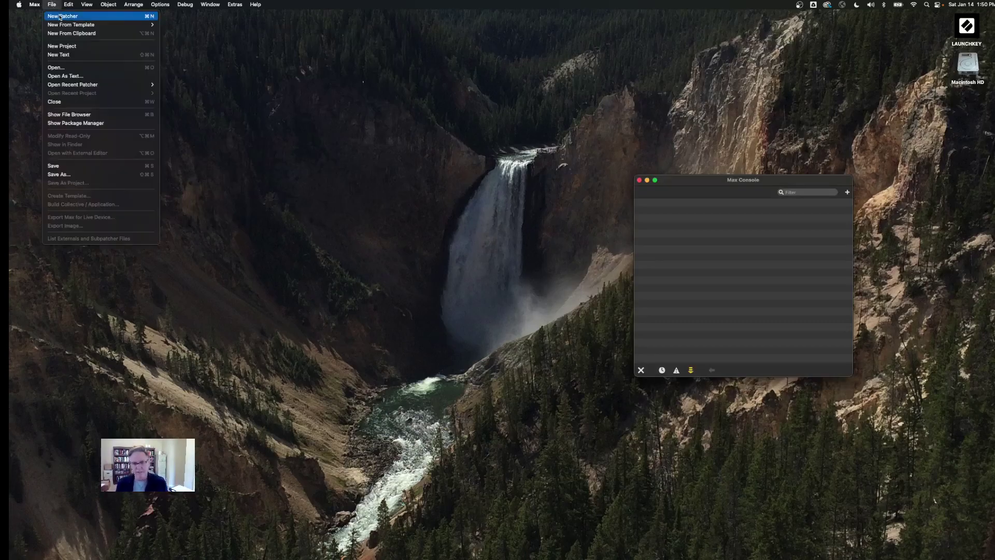
left_click(60, 16)
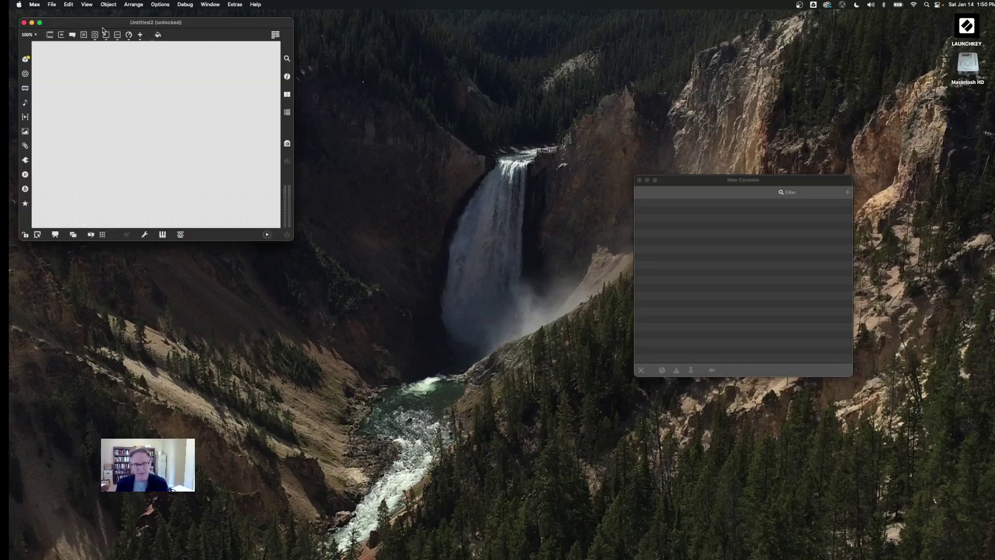
left_click_drag(100, 25, 139, 21)
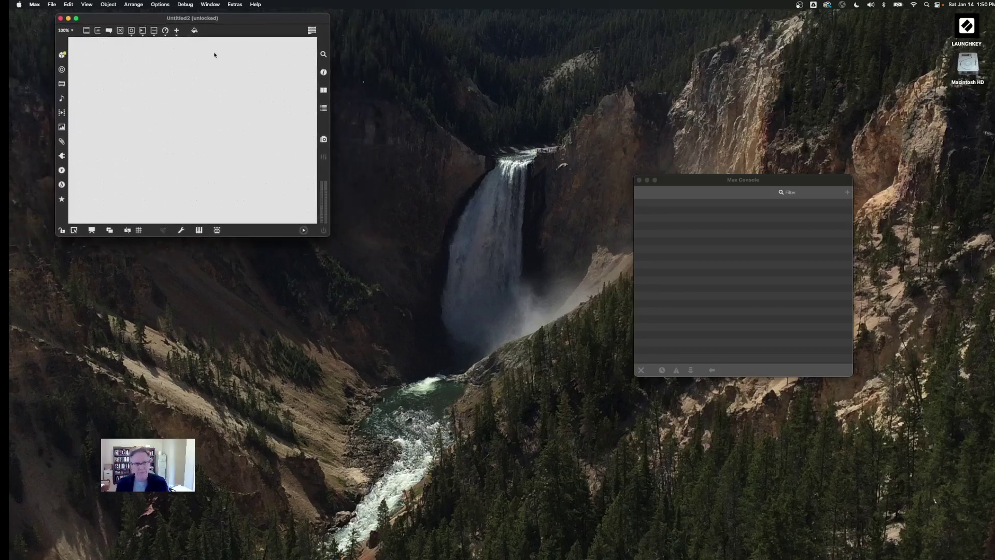
left_click_drag(328, 235, 628, 452)
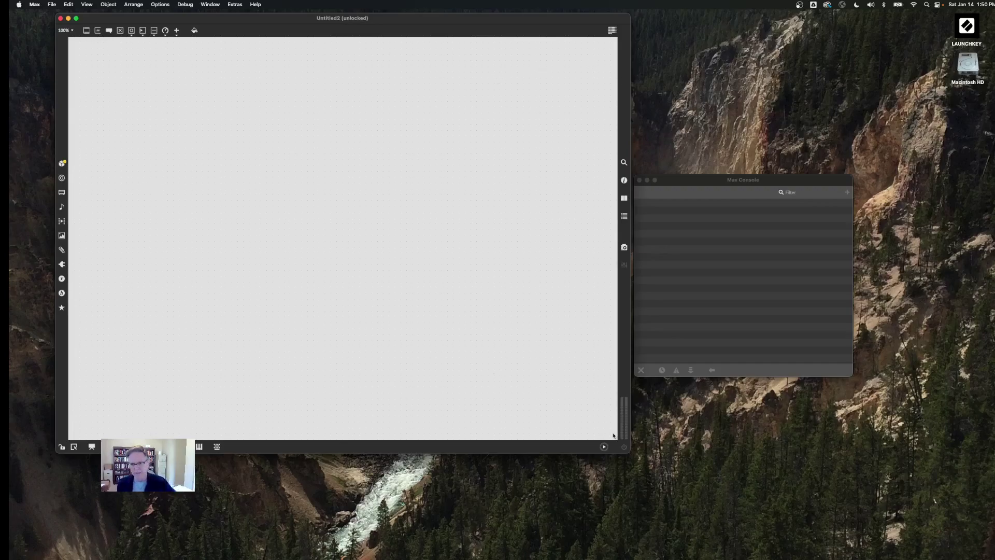
Change the Untitled2 patcher zoom from 100% to 200%.
left_click(73, 31)
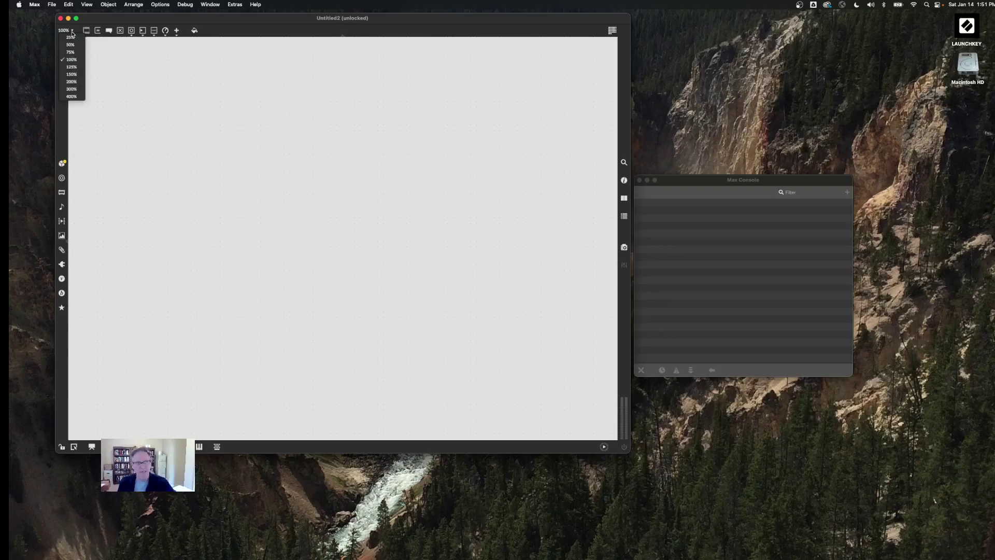
left_click(72, 81)
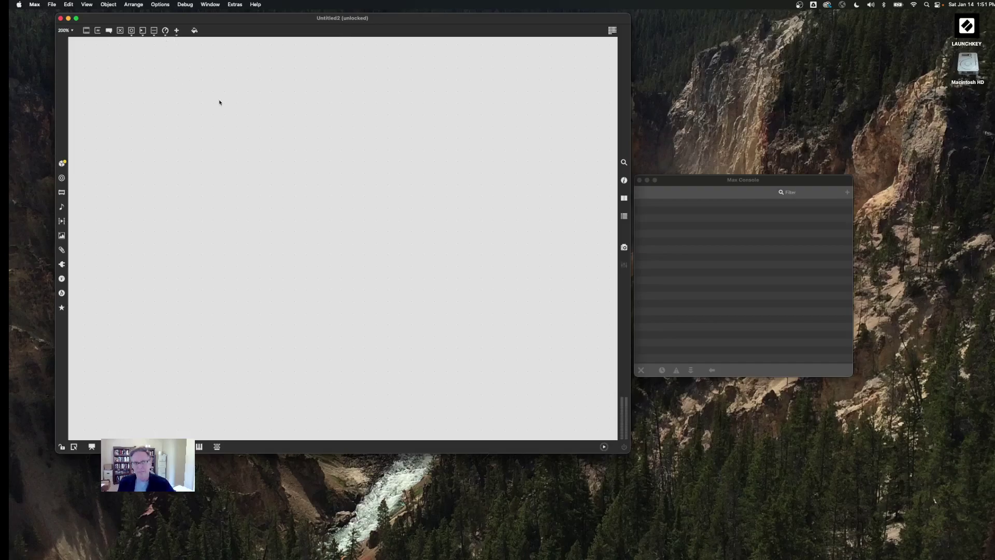
left_click(612, 31)
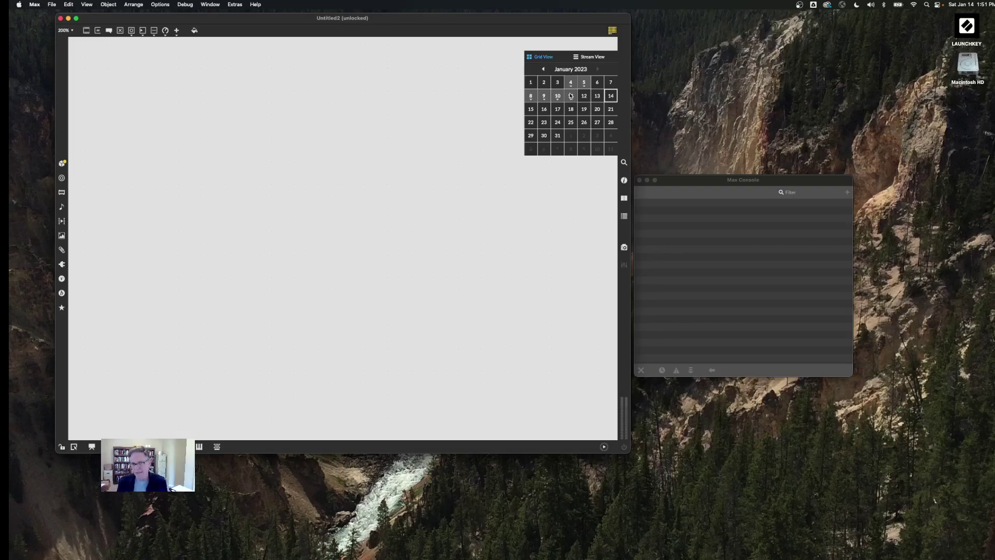
left_click(571, 97)
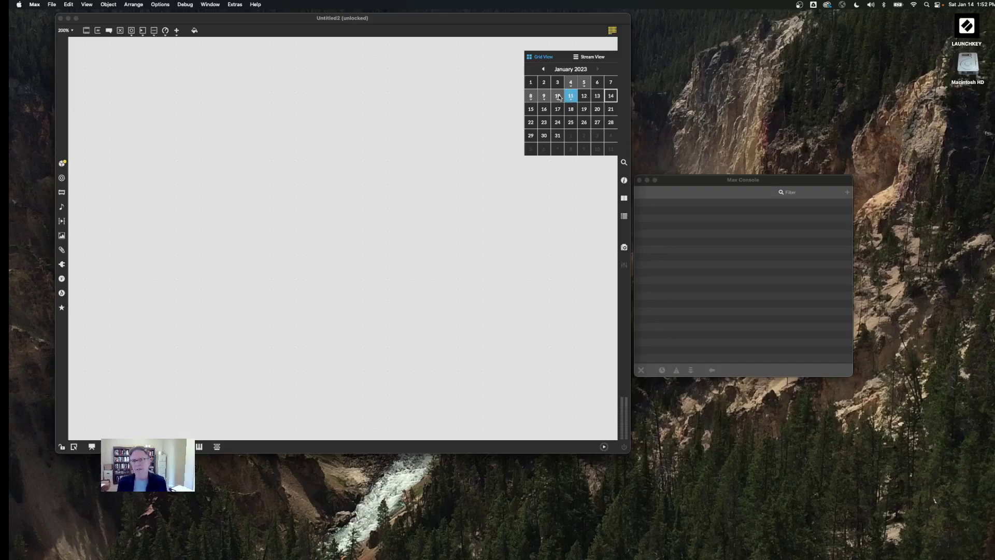
left_click(559, 98)
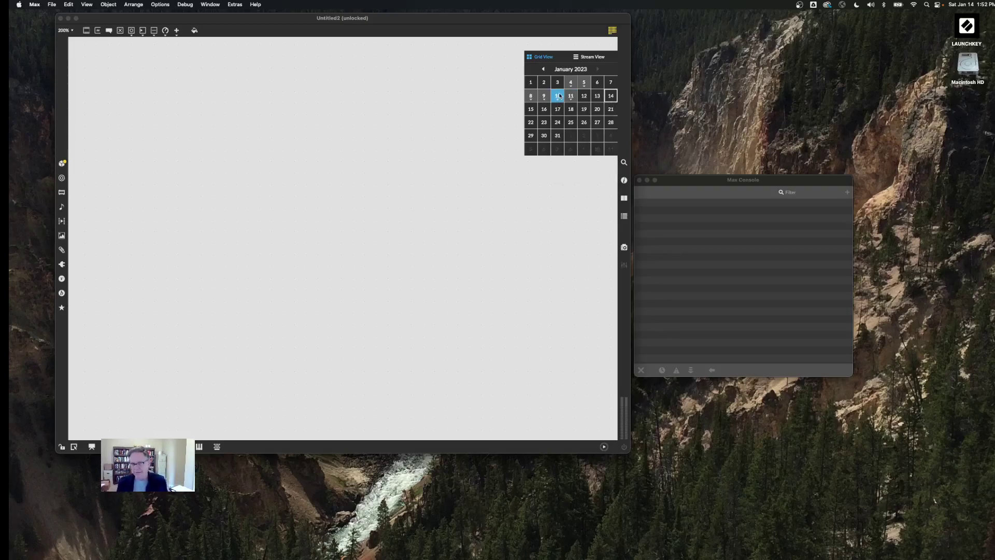
left_click(613, 32)
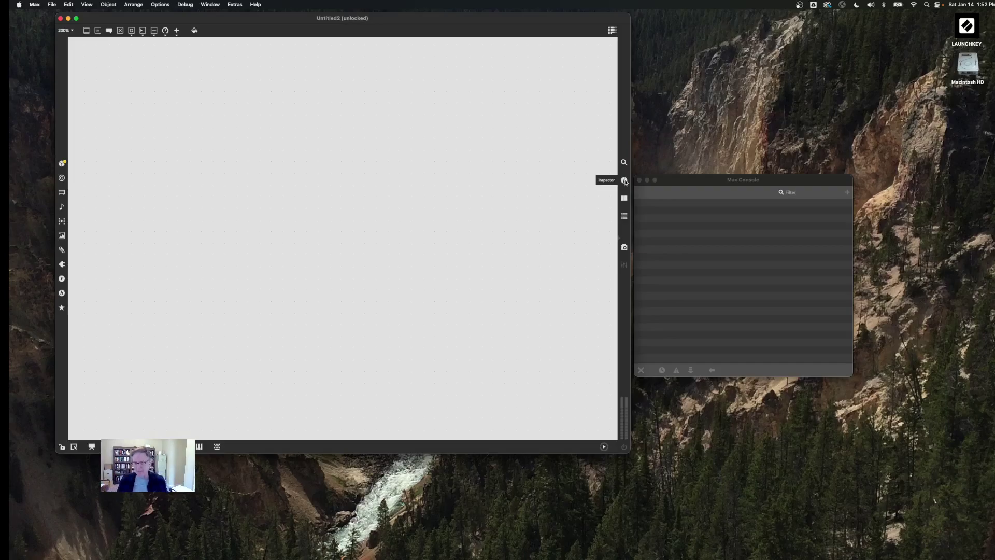
left_click(624, 216)
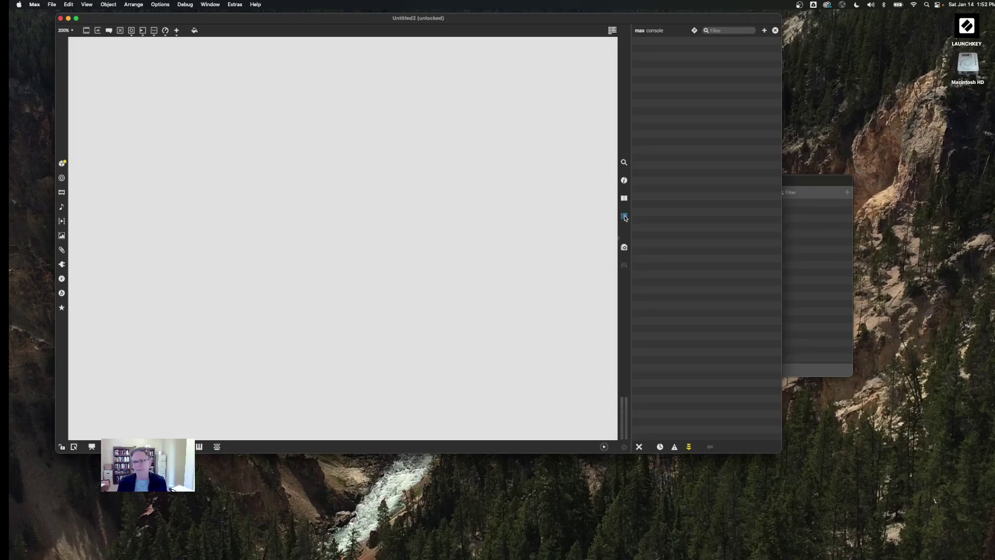
left_click(625, 217)
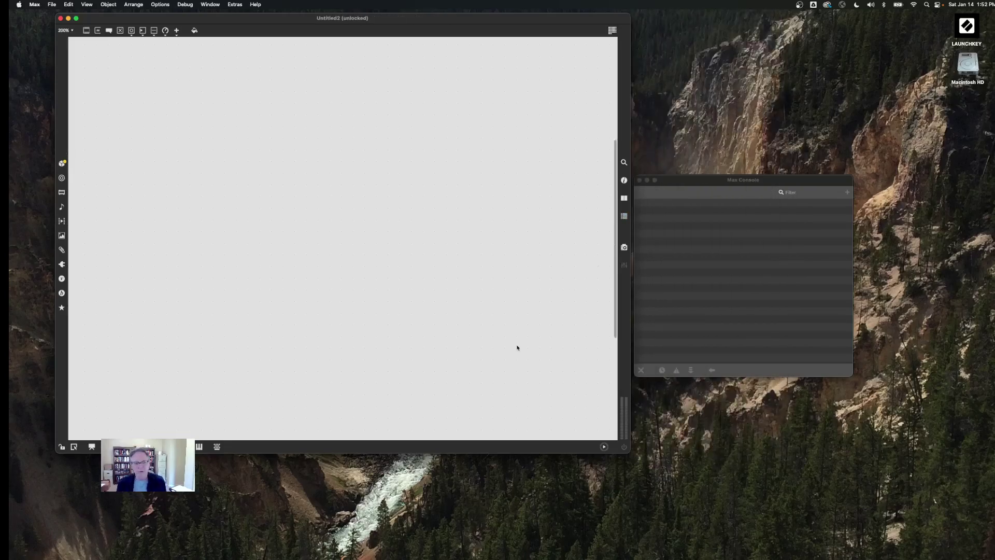
left_click(61, 447)
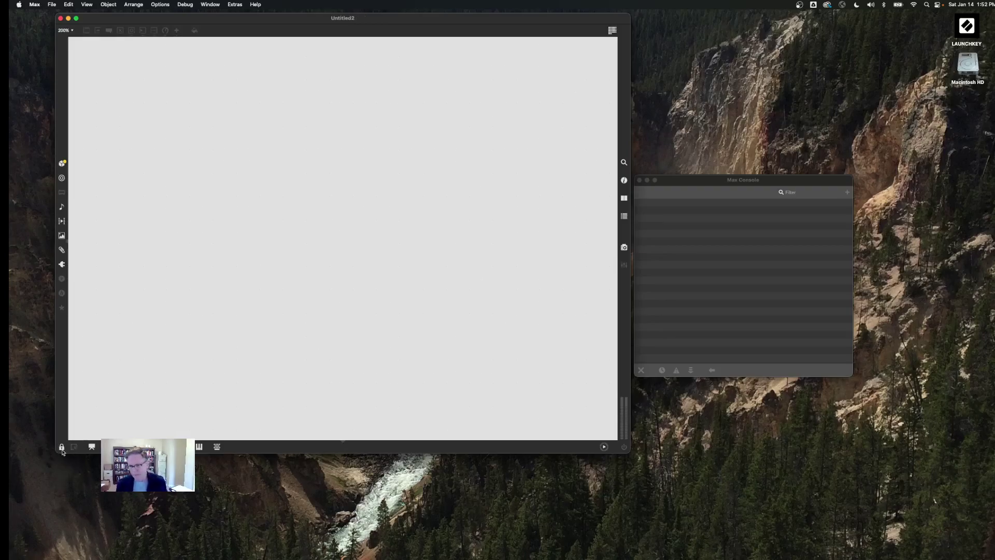
left_click(62, 447)
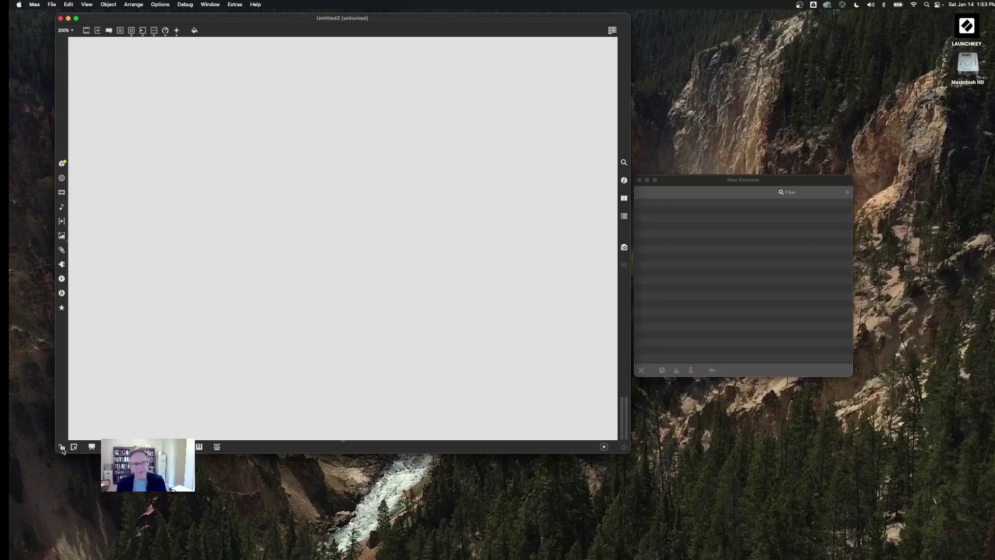
left_click(62, 448)
left_click(62, 447)
left_click(61, 447)
left_click(61, 448)
key("super+e")
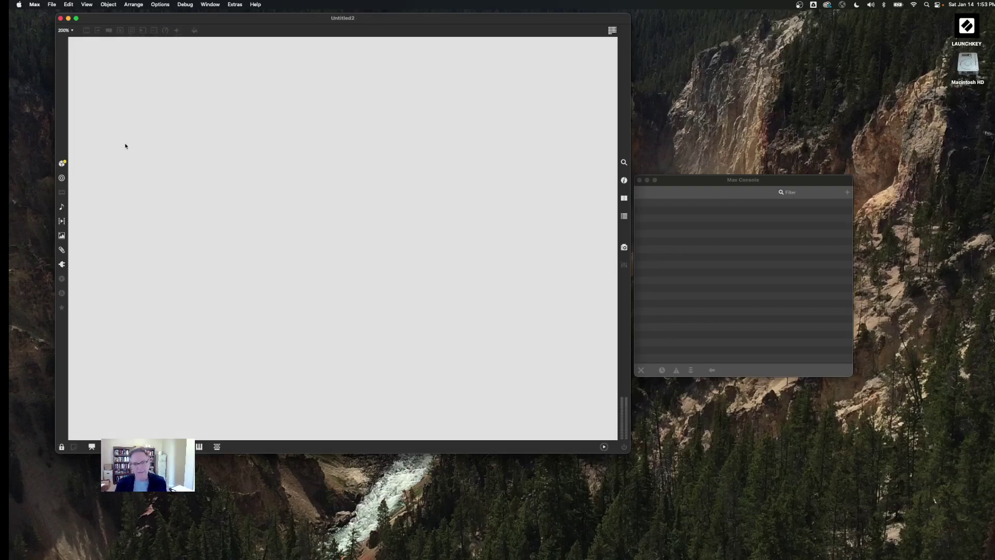
key("super+e")
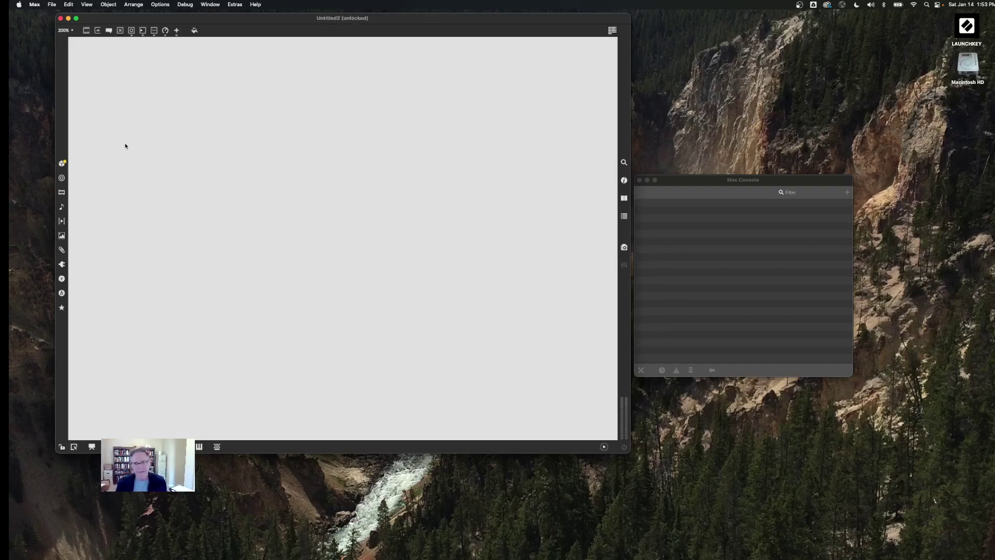